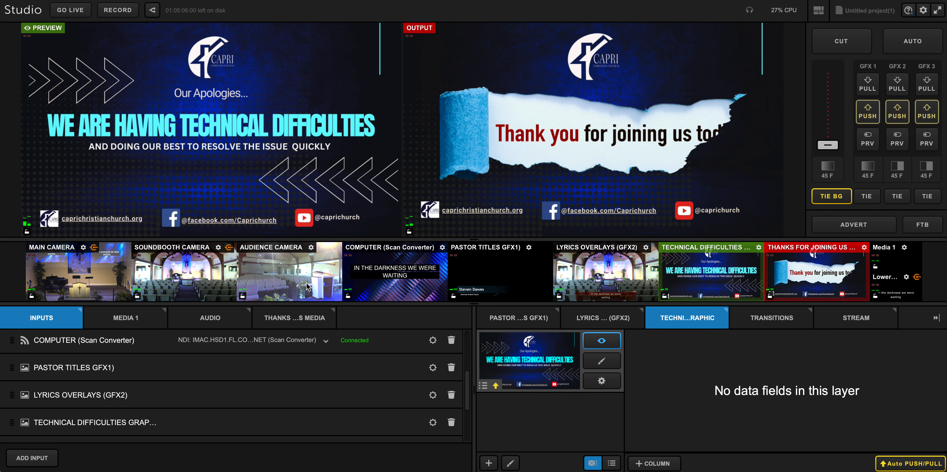
# Step: Review the full list of inputs from the main camera to Lower Thirds Lyrics, and view the Media 1 playlist
pyautogui.scroll(-3, 64, 386)
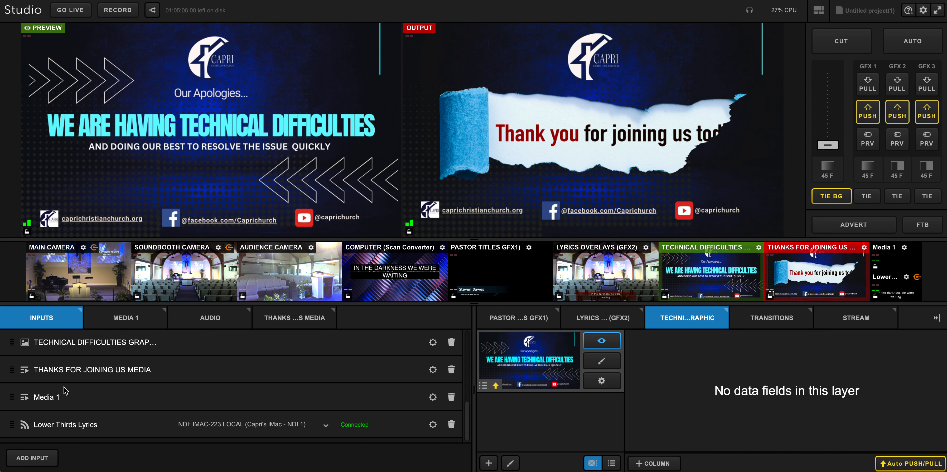
pyautogui.scroll(5, 64, 388)
pyautogui.scroll(1, 64, 389)
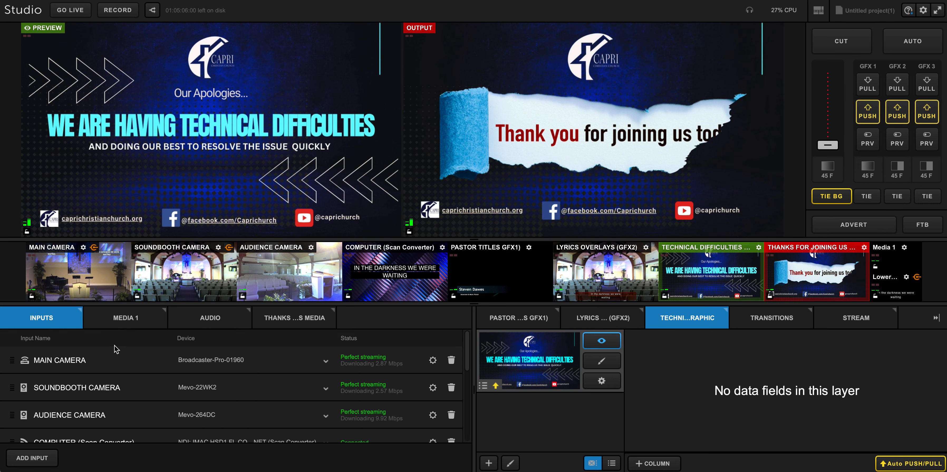
pyautogui.click(123, 327)
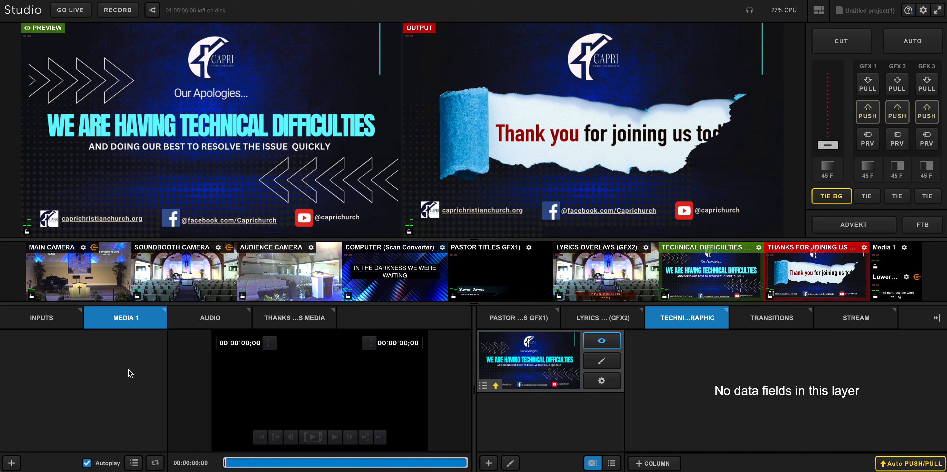
# Step: Review all audio mixer channels and the audio link options of the Lower Thirds Lyrics channel, and return to the inputs list
pyautogui.click(219, 322)
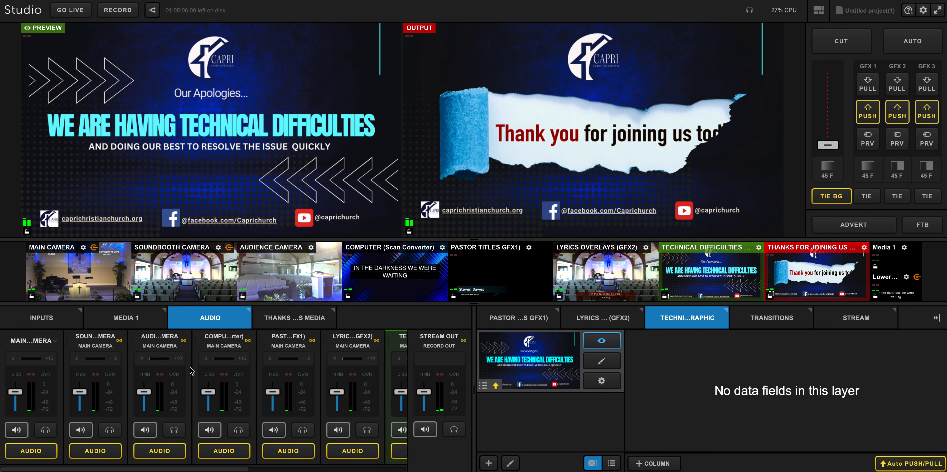
pyautogui.hscroll(4, 161, 343)
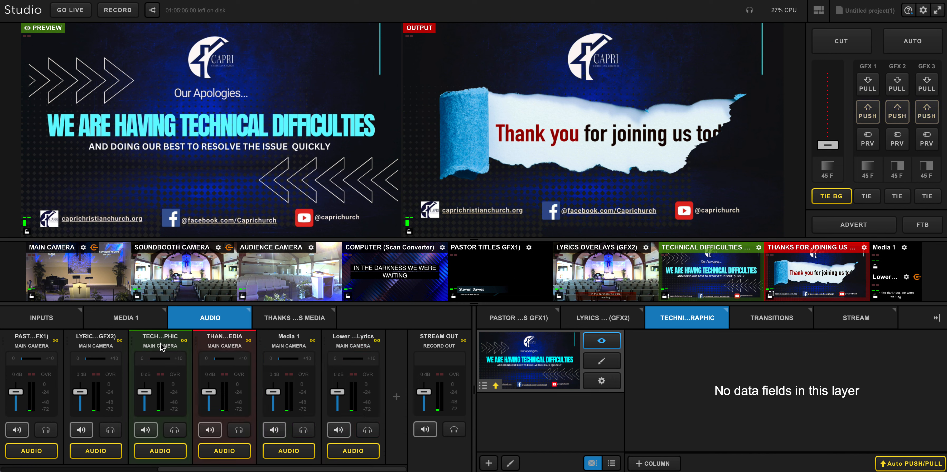
pyautogui.click(377, 340)
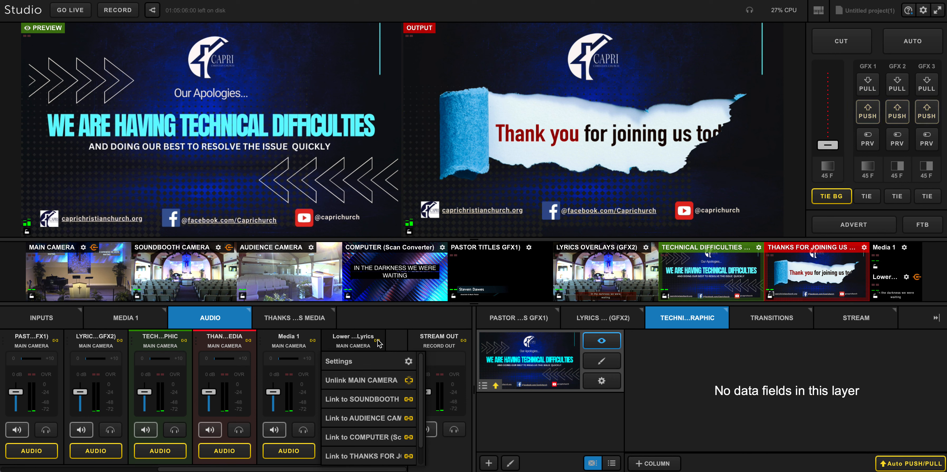
pyautogui.hscroll(-4, 310, 342)
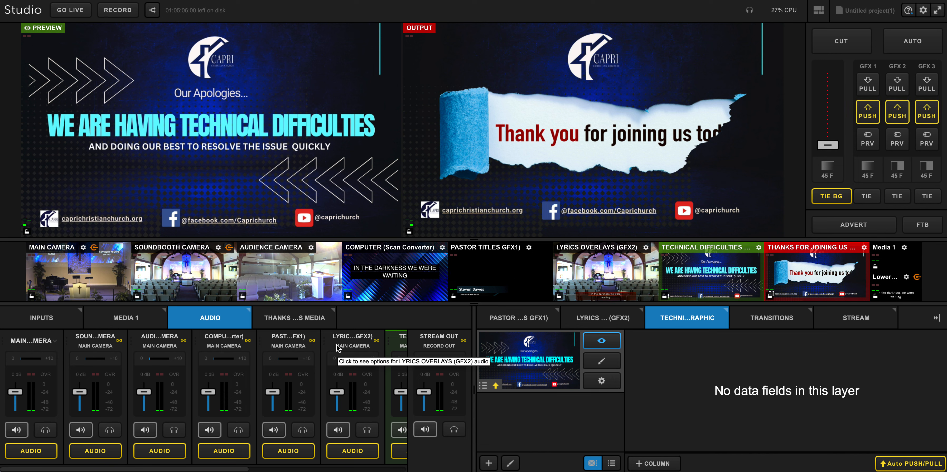
pyautogui.click(42, 317)
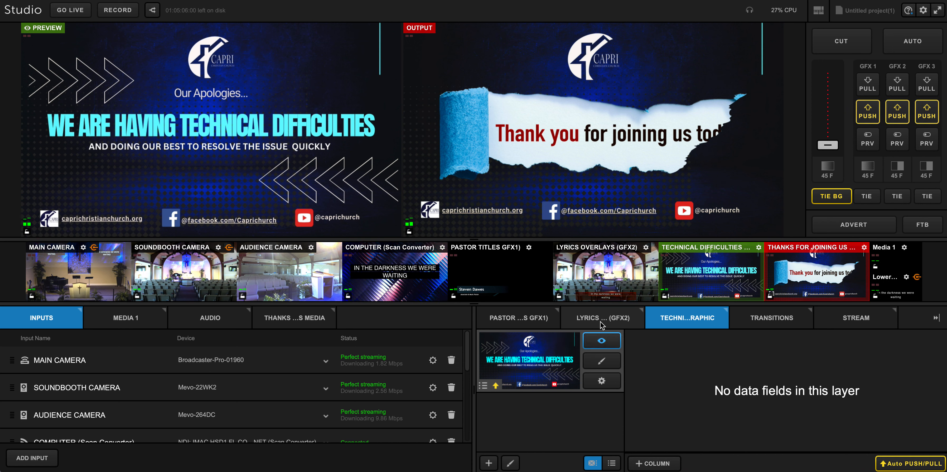
# Step: Cycle the Pastor Titles (GFX1) lower third through all four pastor rows, finishing on the Senior Pastor entry
pyautogui.click(527, 319)
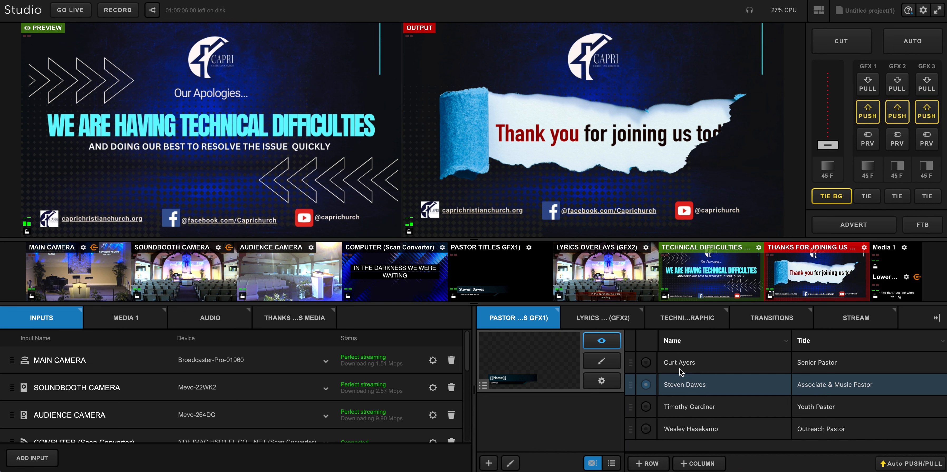
pyautogui.click(794, 366)
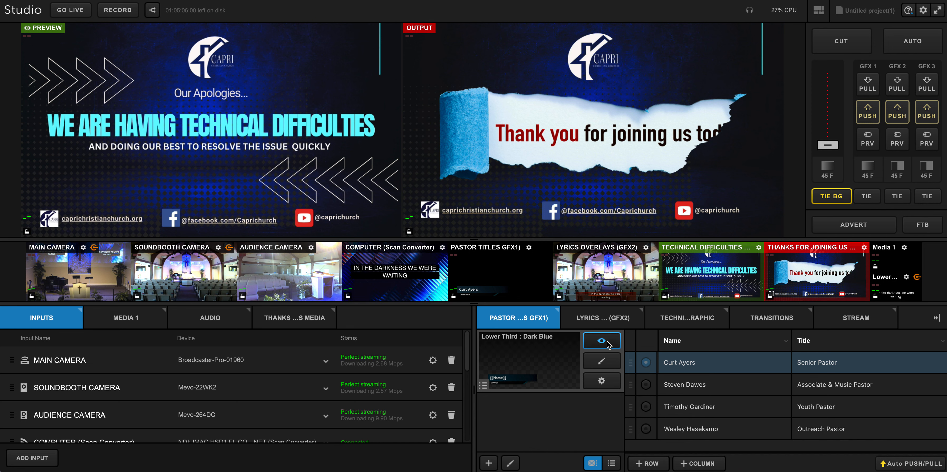
pyautogui.click(646, 384)
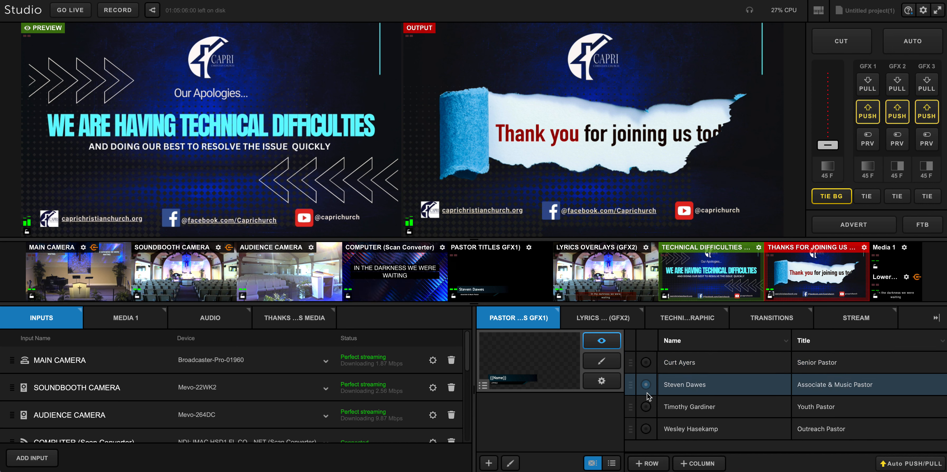
pyautogui.click(647, 410)
pyautogui.click(648, 430)
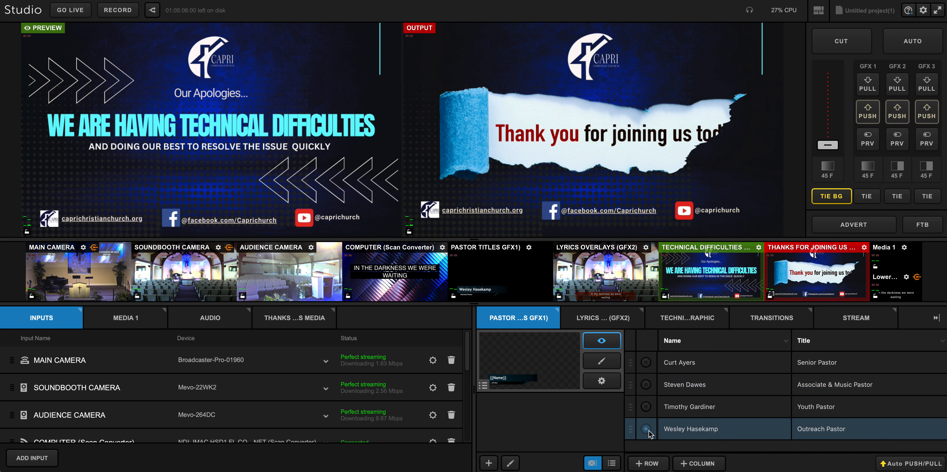
pyautogui.click(646, 362)
pyautogui.click(600, 342)
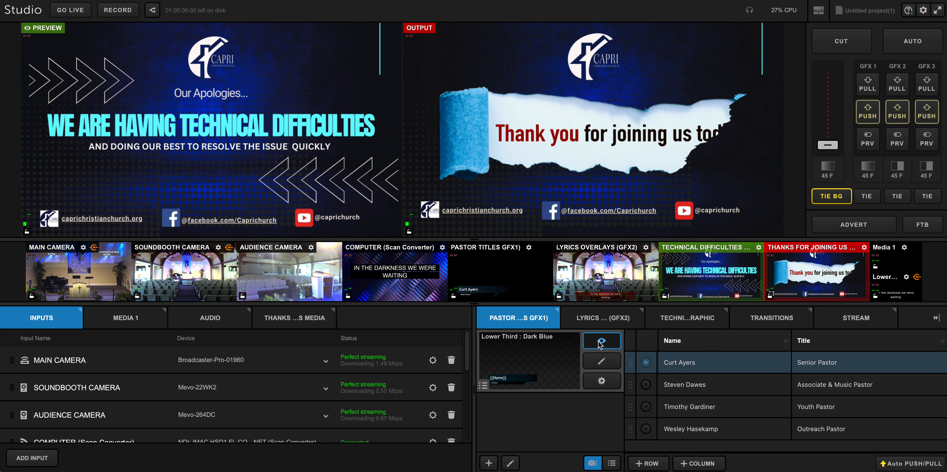
pyautogui.click(601, 342)
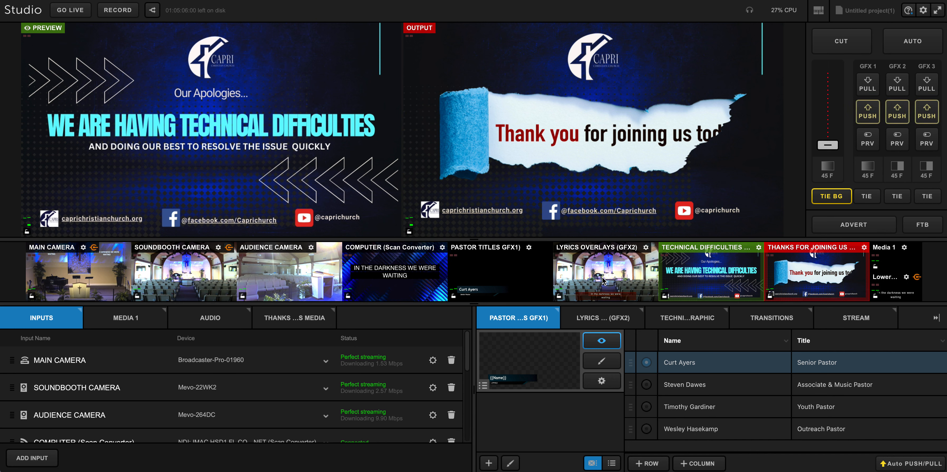
# Step: Examine the main camera, soundbooth camera and audience lower-third layers in Lyrics Overlays (GFX2)
pyautogui.click(584, 317)
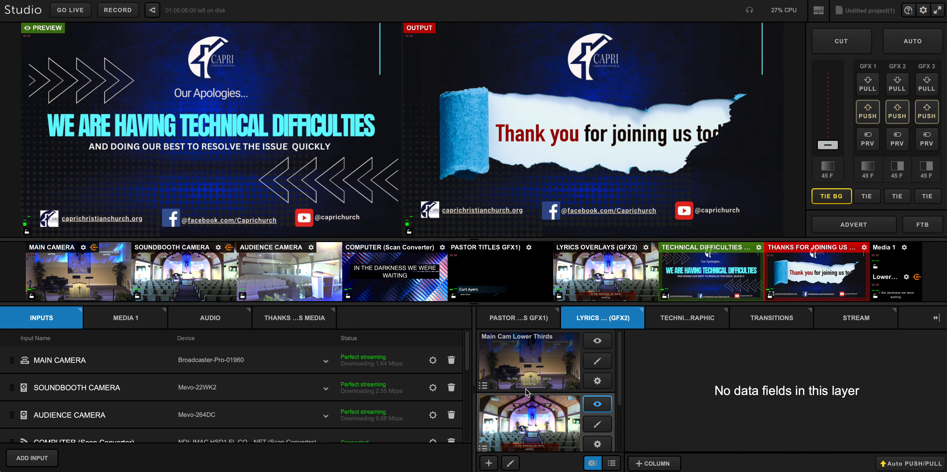
pyautogui.scroll(-3, 547, 435)
pyautogui.scroll(3, 533, 386)
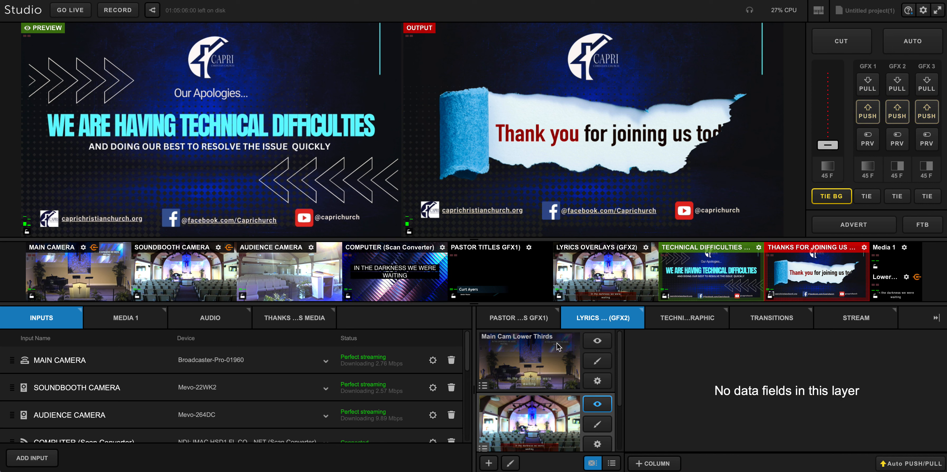
pyautogui.scroll(-3, 528, 373)
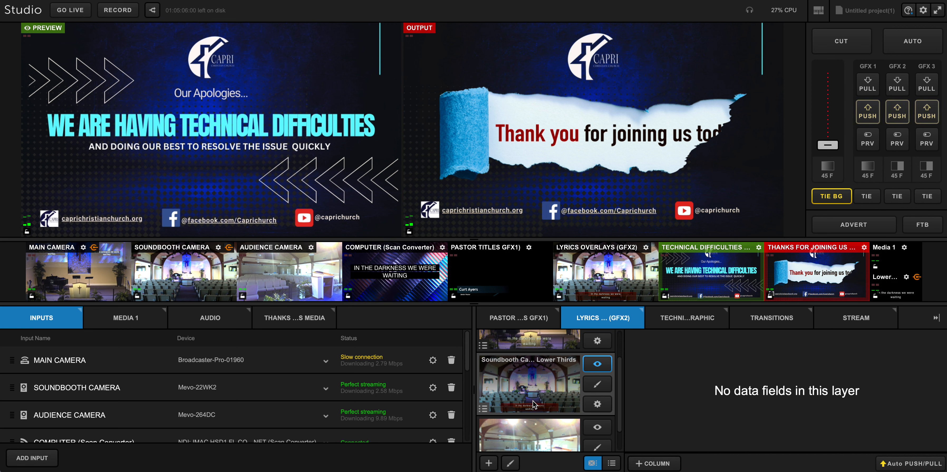
pyautogui.scroll(-2, 534, 403)
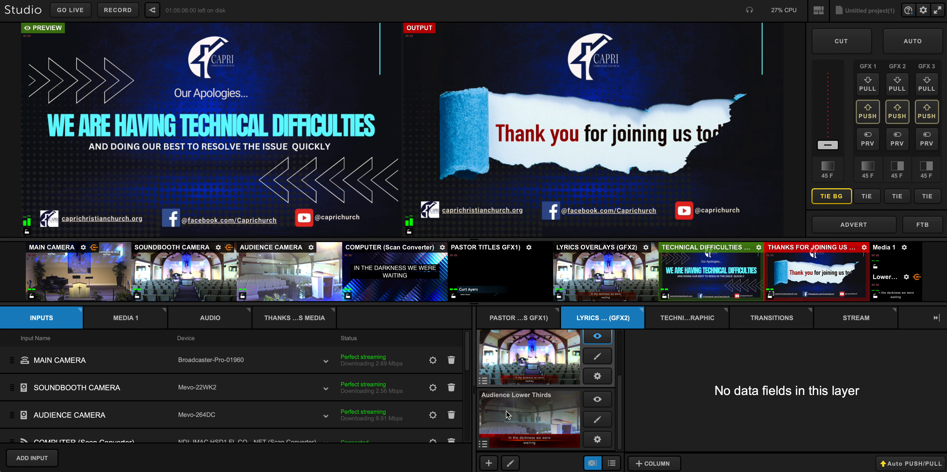
pyautogui.scroll(2, 519, 407)
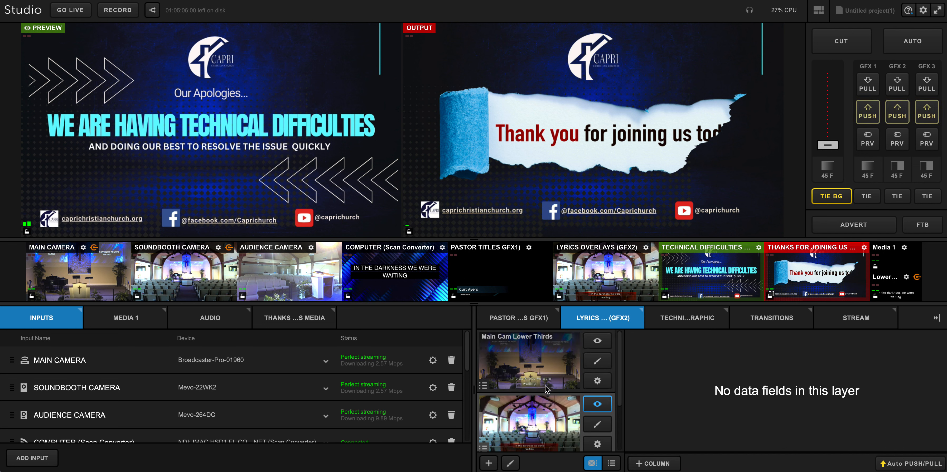
pyautogui.scroll(-1, 545, 405)
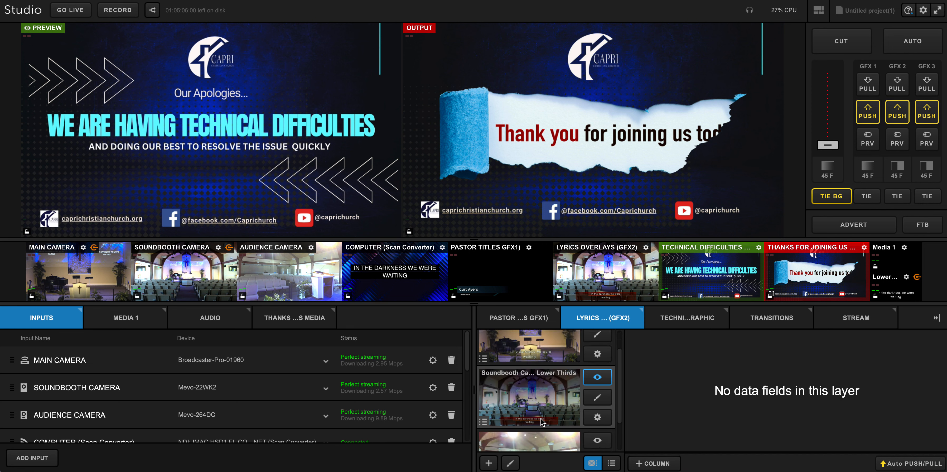
pyautogui.scroll(1, 564, 390)
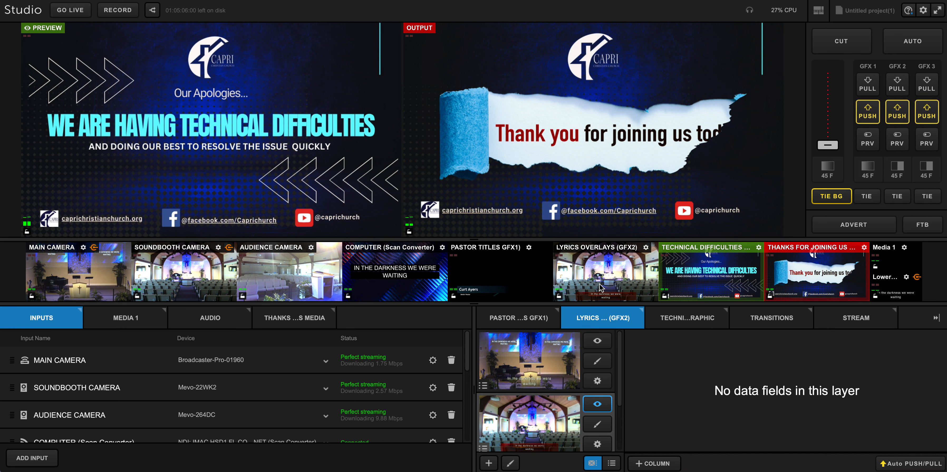
# Step: Load Lyrics Overlays (GFX2) into the preview and cut it to the output and back
pyautogui.click(609, 274)
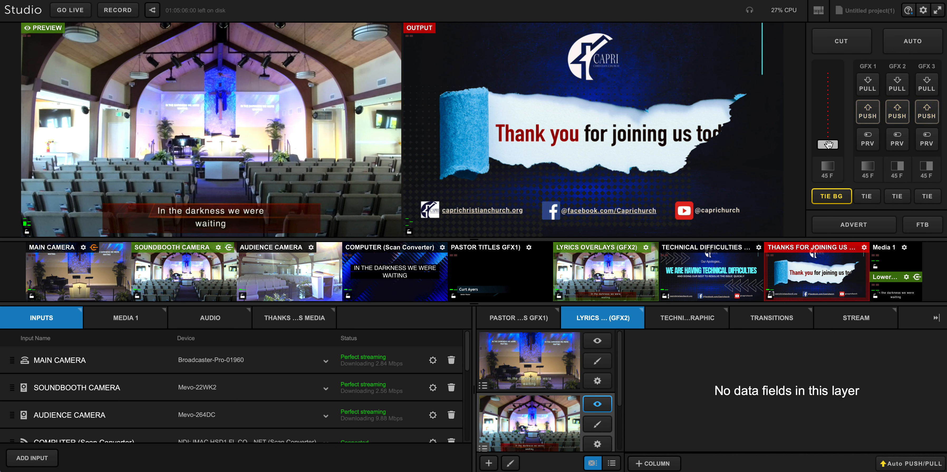
pyautogui.moveTo(829, 145)
pyautogui.mouseDown()
pyautogui.moveTo(833, 89)
pyautogui.moveTo(831, 147)
pyautogui.mouseUp()
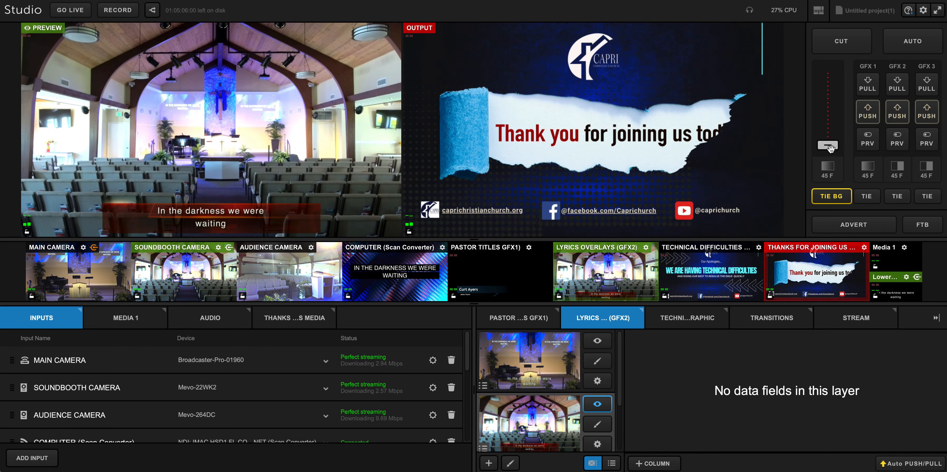
pyautogui.click(842, 41)
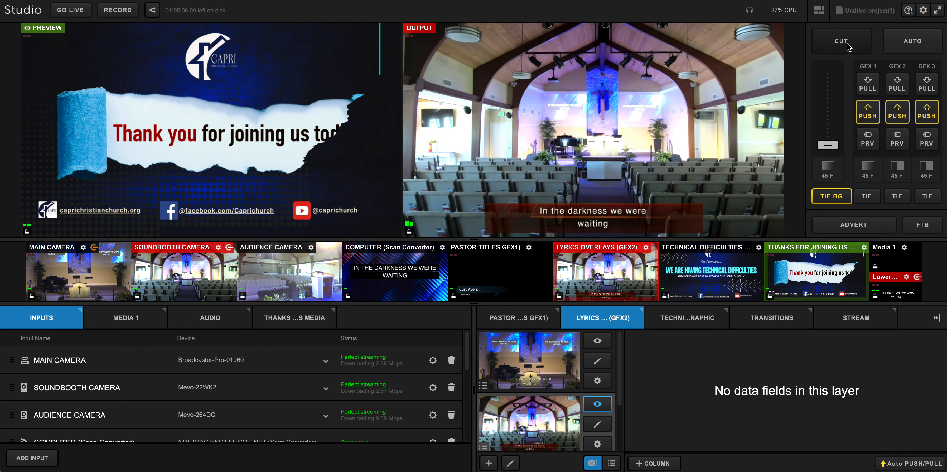
pyautogui.click(846, 46)
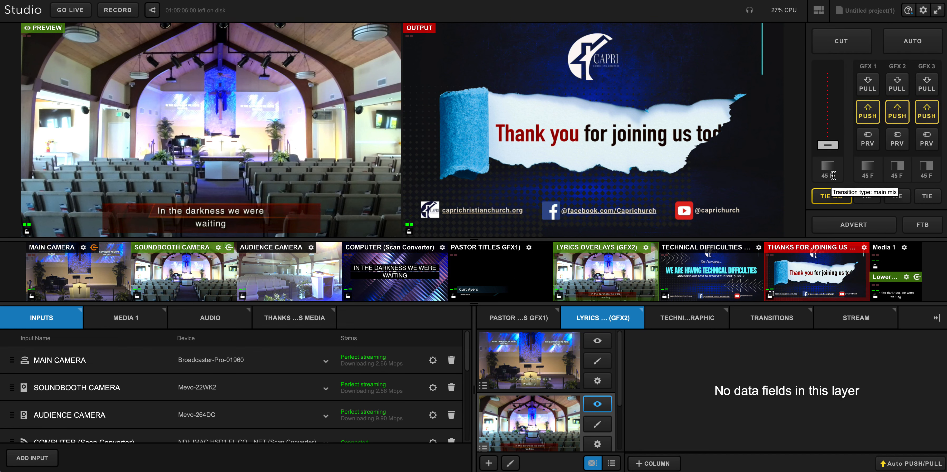
# Step: Auto-transition the soundbooth lyrics overlay to the output, look over the lower-third layers, and auto-transition back to the Thanks for Joining Us media
pyautogui.click(914, 43)
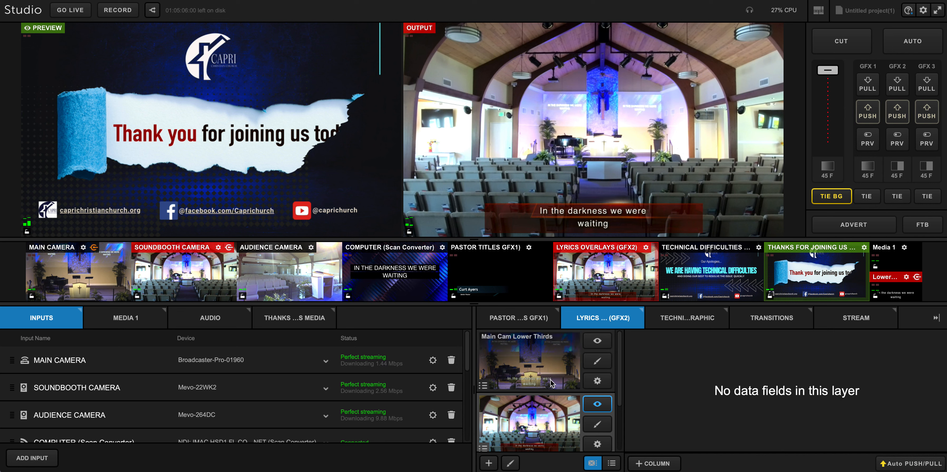
pyautogui.scroll(-1, 551, 383)
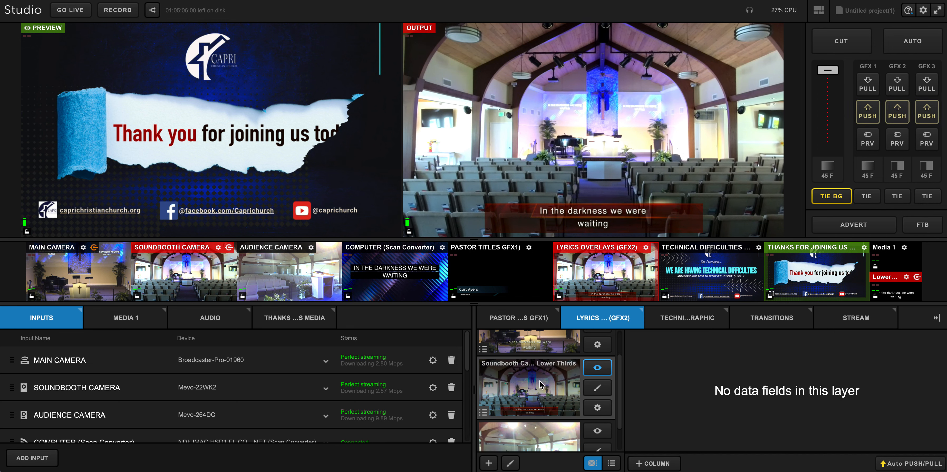
pyautogui.scroll(1, 562, 361)
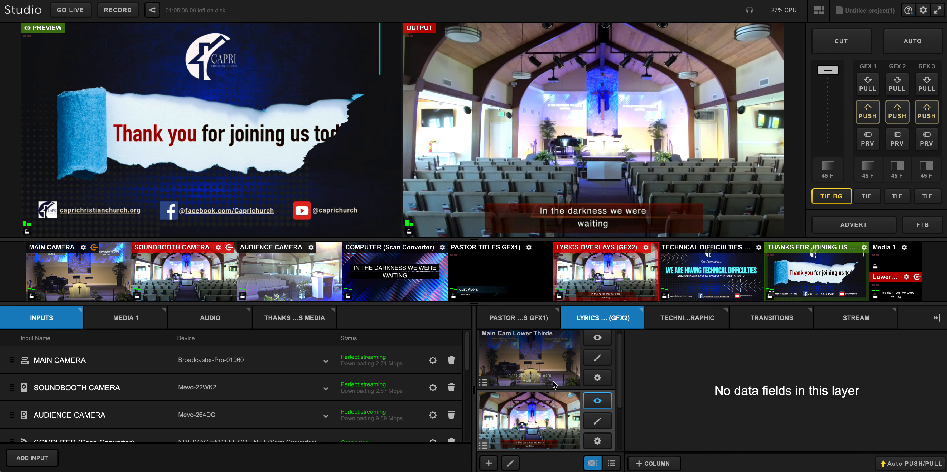
pyautogui.scroll(-1, 588, 368)
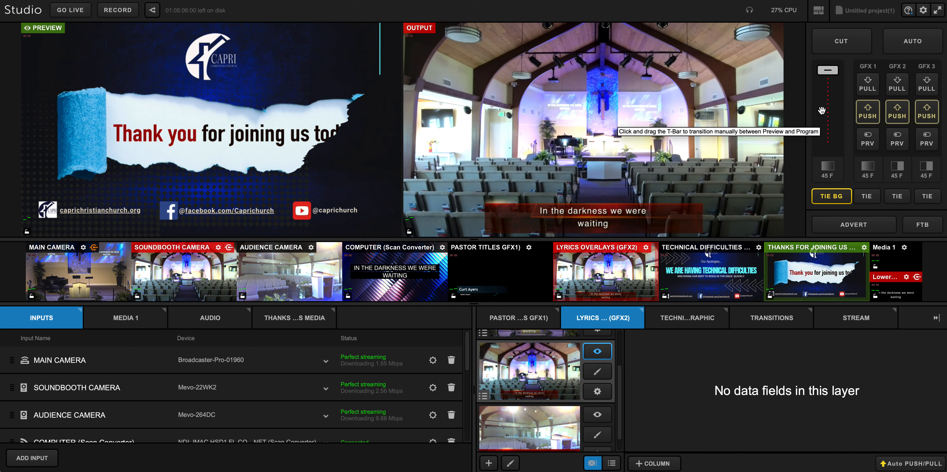
pyautogui.click(912, 41)
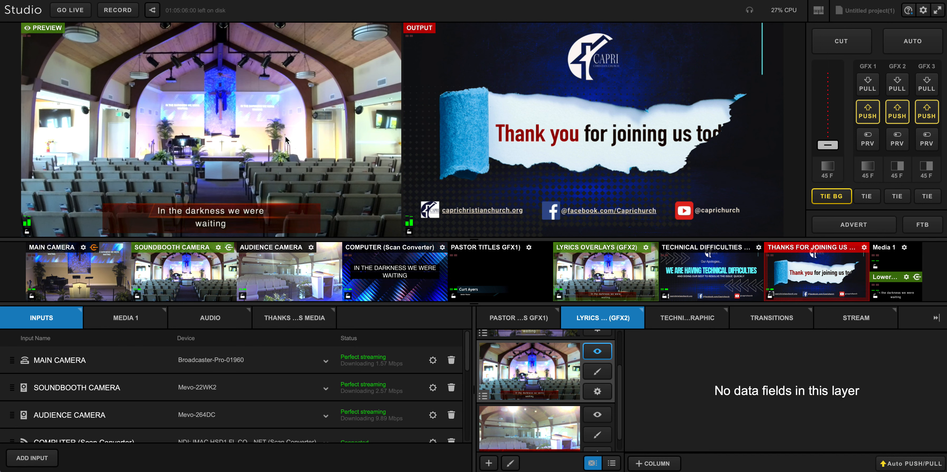
# Step: Hide the soundbooth layer, show Main Cam Lower Thirds in Lyrics Overlays (GFX2), and auto-transition it to the output and back
pyautogui.click(599, 350)
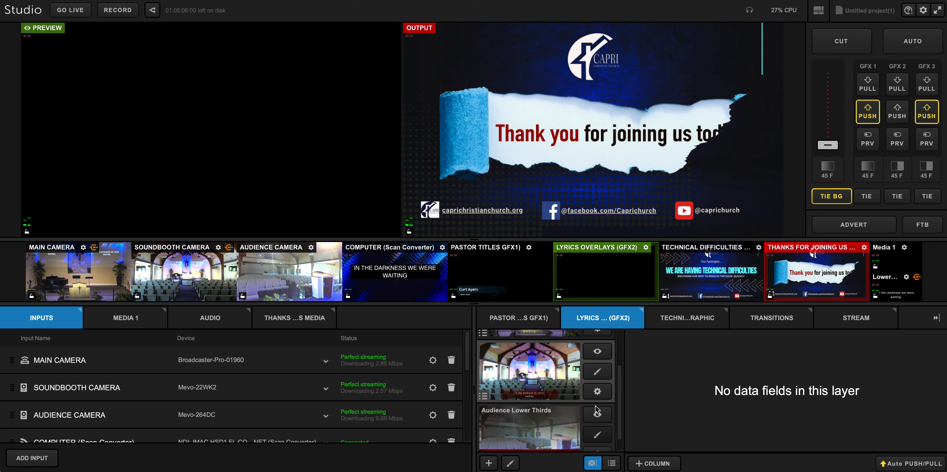
pyautogui.scroll(2, 596, 406)
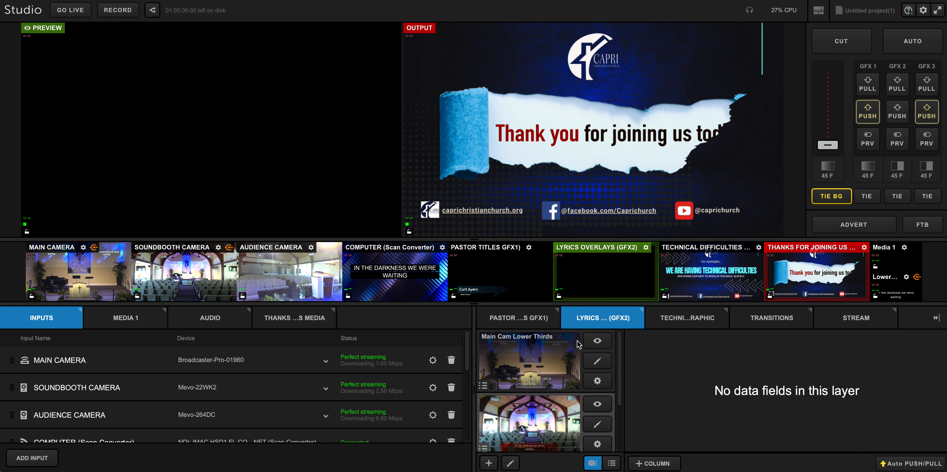
pyautogui.click(597, 341)
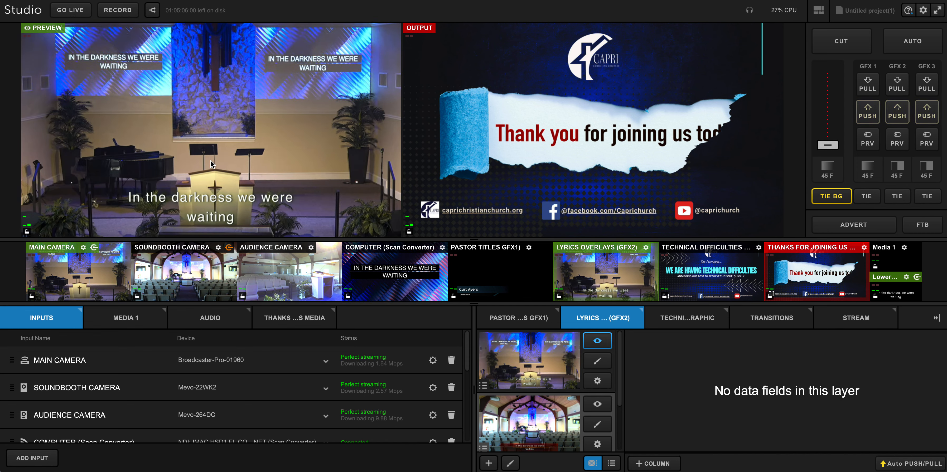
pyautogui.click(910, 47)
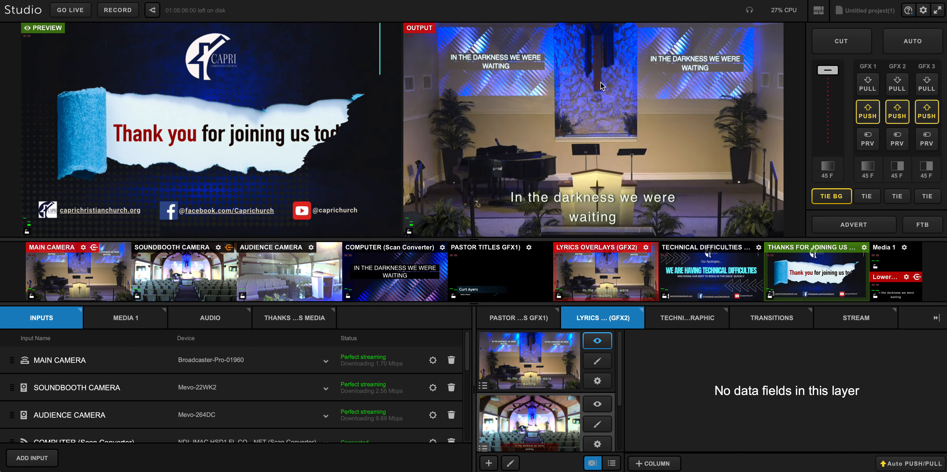
pyautogui.click(903, 45)
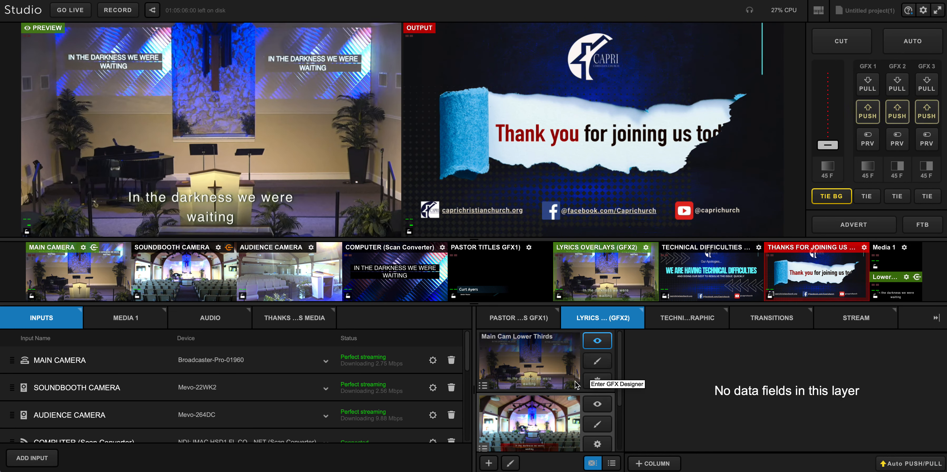
# Step: Hide Main Cam Lower Thirds and show the audience camera lower-third layer in Lyrics Overlays (GFX2)
pyautogui.click(598, 341)
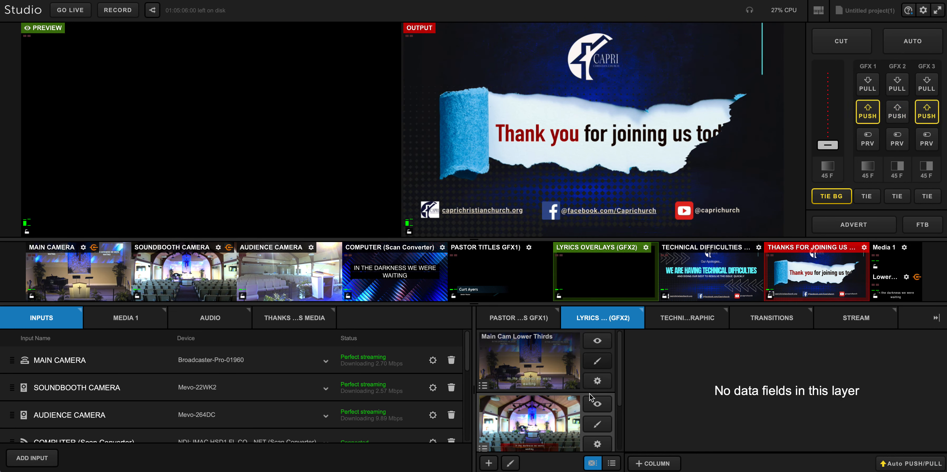
pyautogui.scroll(-2, 602, 431)
pyautogui.click(597, 398)
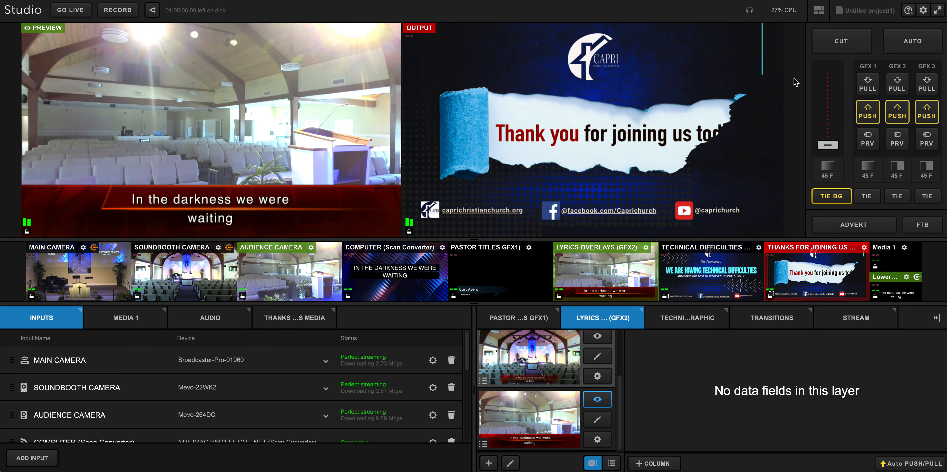
# Step: Cut the audience camera lyrics overlay to the output and back, and auto-transition it to the output
pyautogui.click(849, 44)
pyautogui.click(848, 45)
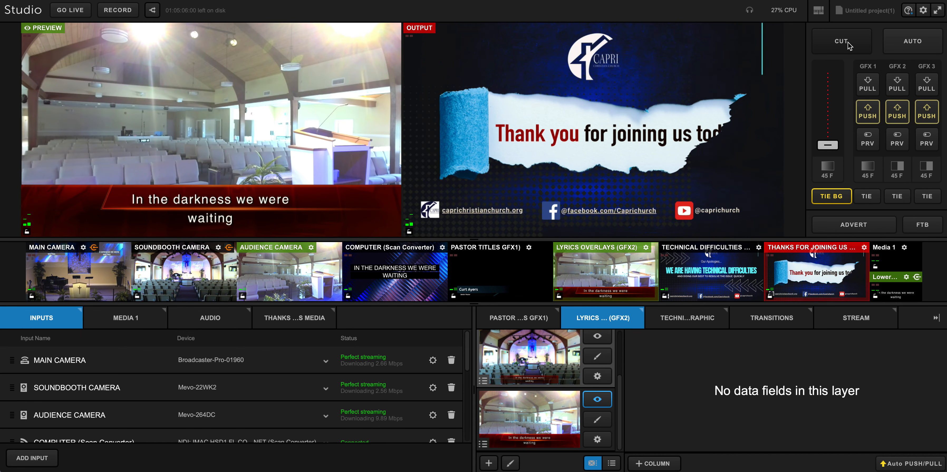
pyautogui.click(915, 42)
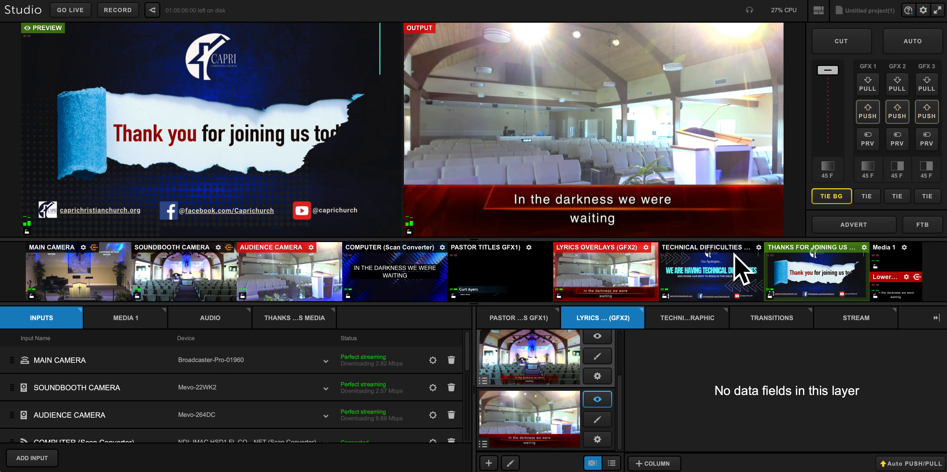
# Step: Load the Technical Difficulties graphic into the preview, cut it to the output, and auto-transition back to the audience lyrics overlay
pyautogui.click(708, 271)
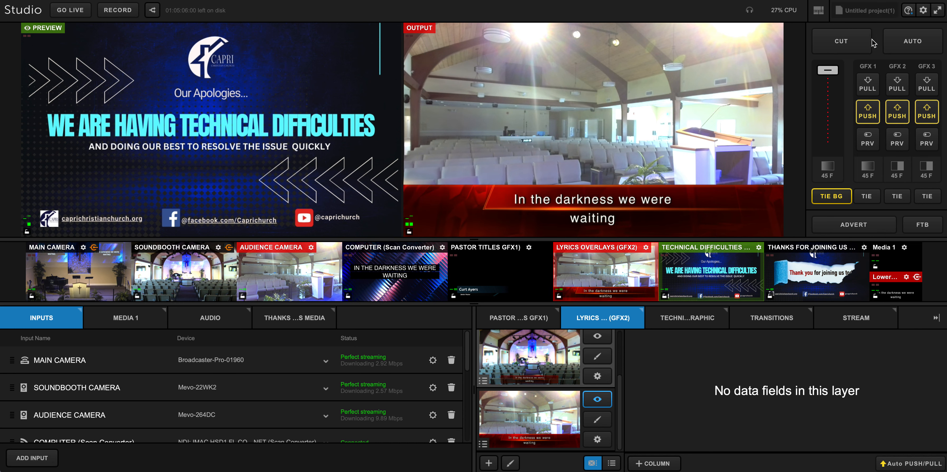
pyautogui.click(845, 42)
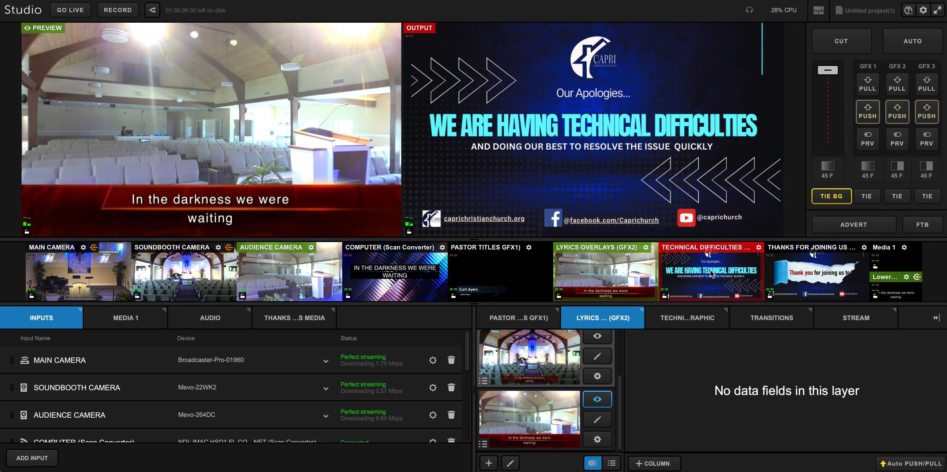
pyautogui.click(909, 49)
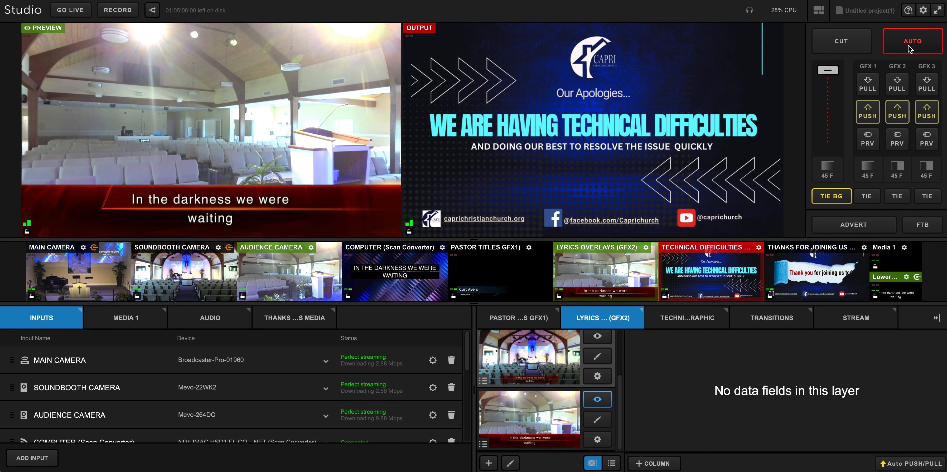
# Step: Load the Thanks for Joining Us media into the preview and auto-transition it to the output
pyautogui.click(803, 272)
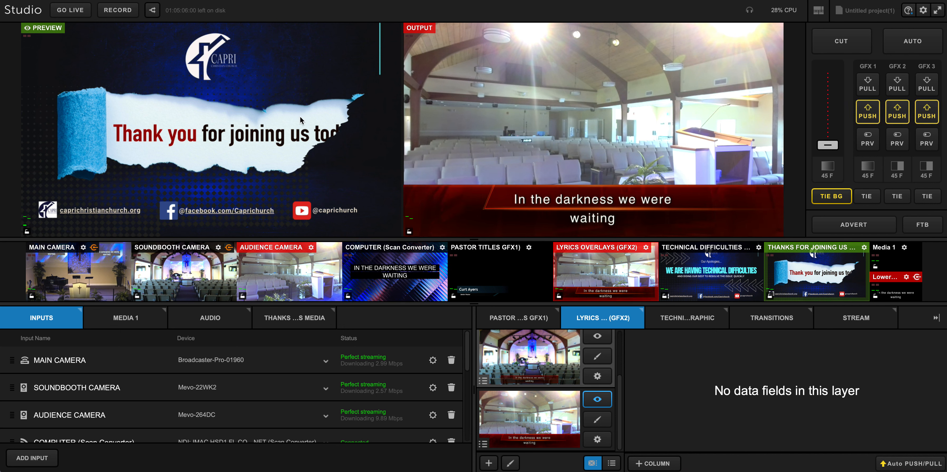
pyautogui.click(912, 41)
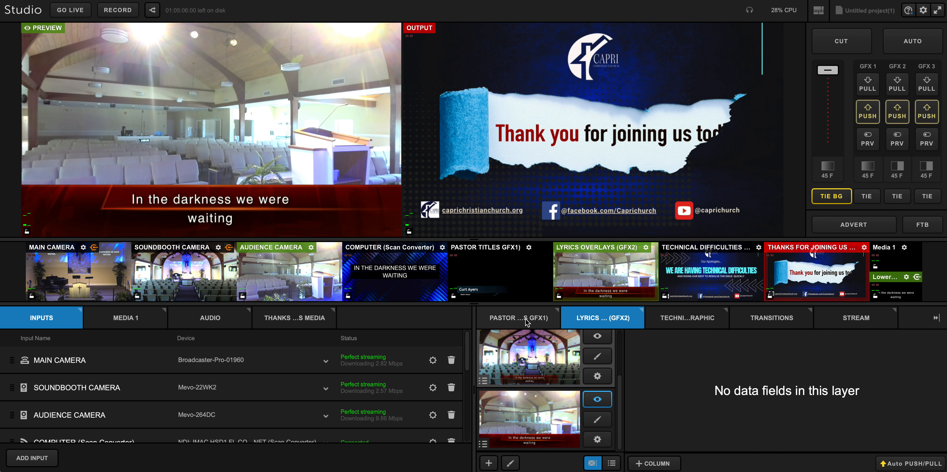
# Step: Look over the Technical Difficulties graphic layer and the list of names and titles in Pastor Titles (GFX1)
pyautogui.click(652, 318)
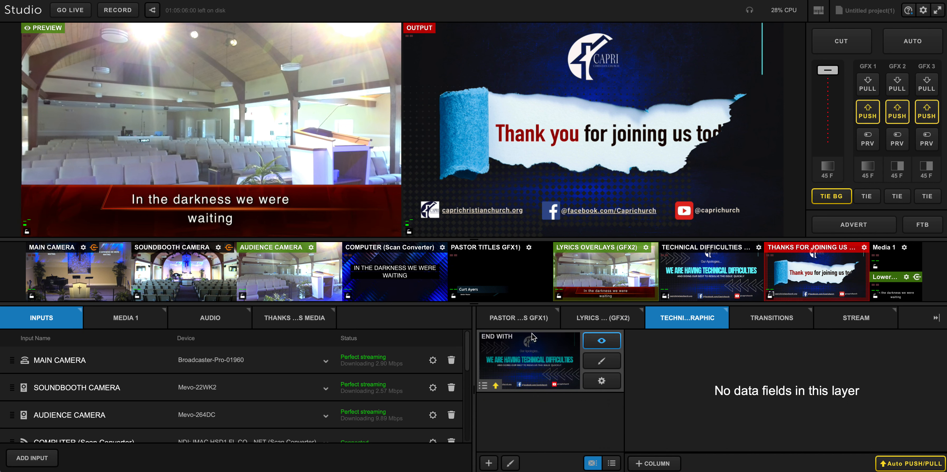
pyautogui.click(534, 319)
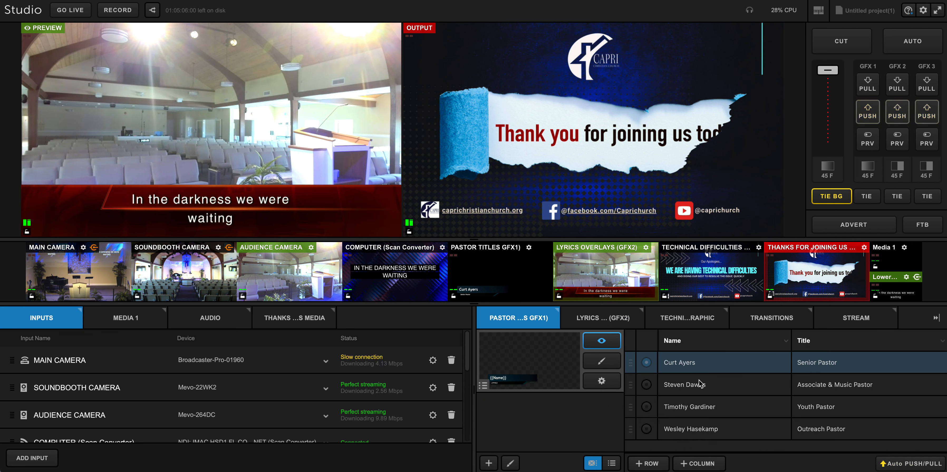